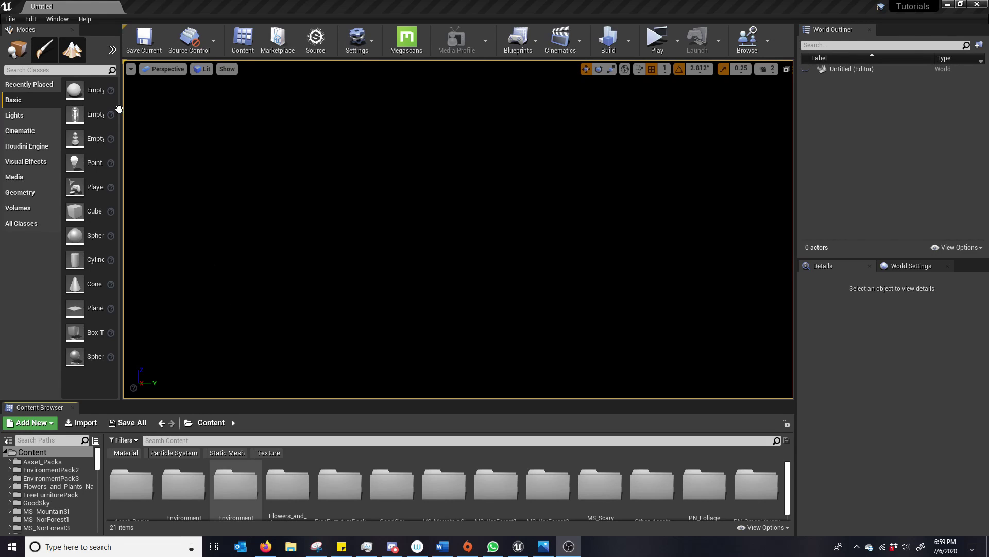
# - Create a new level from the Empty Level template
pyautogui.click(10, 18)
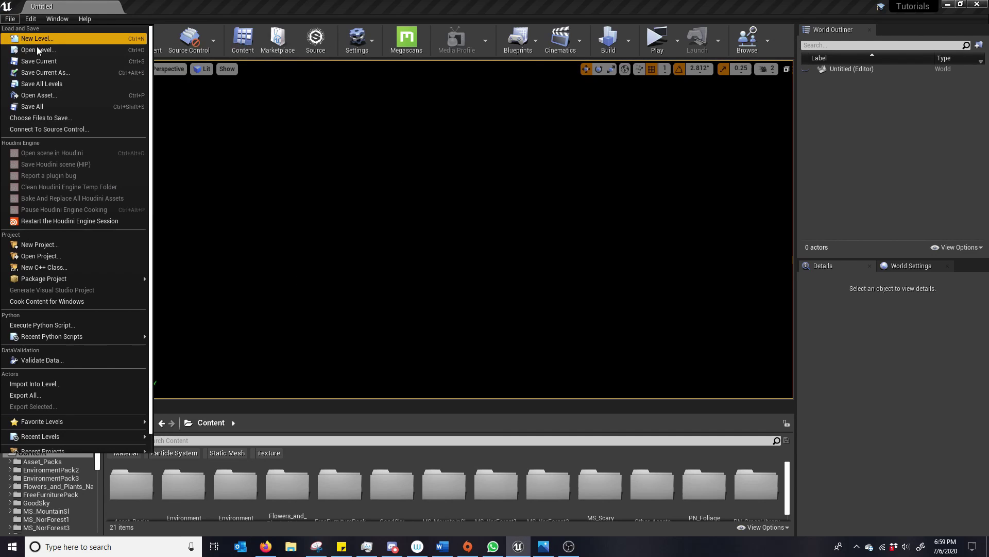
pyautogui.click(67, 39)
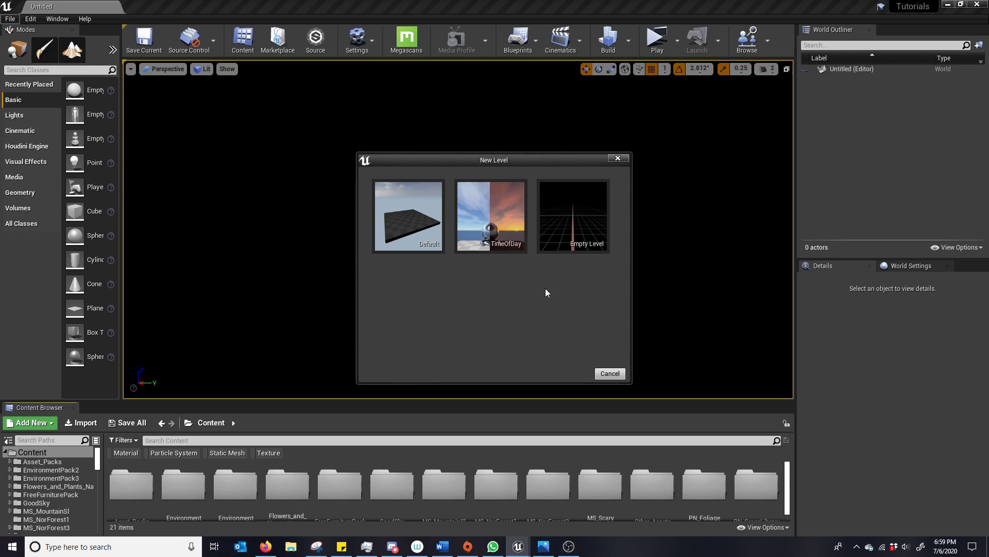
pyautogui.click(572, 211)
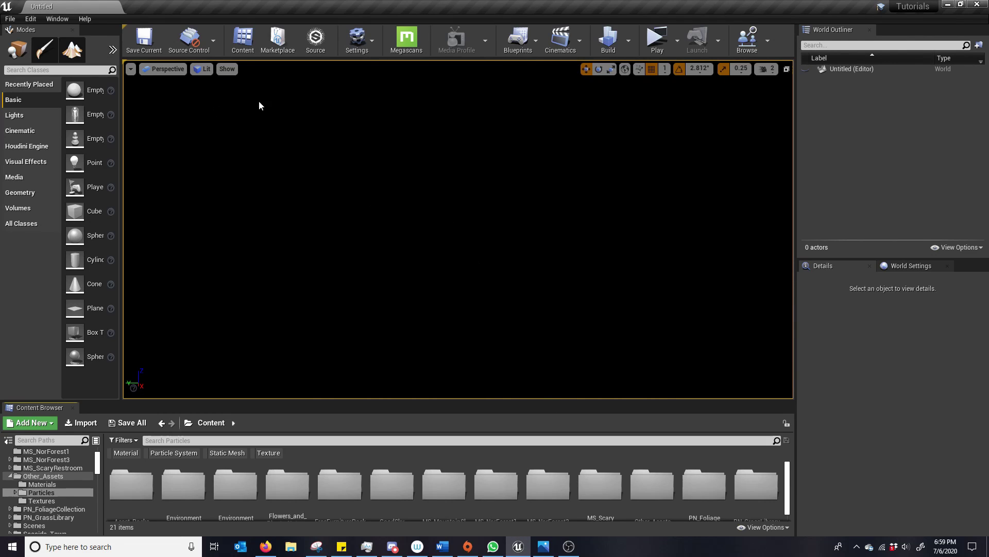
# - Switch the viewport's view mode to Unlit
pyautogui.click(204, 69)
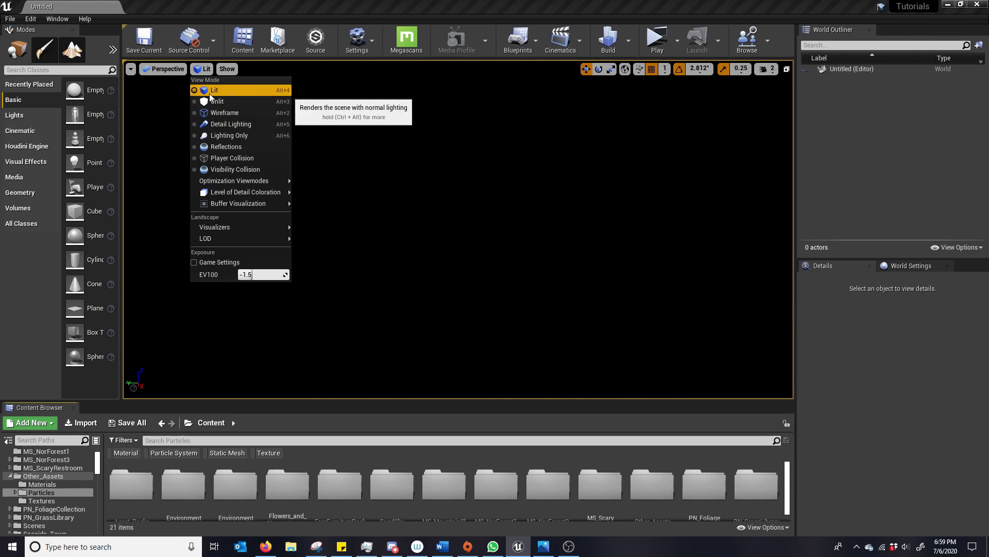
pyautogui.click(163, 68)
pyautogui.moveTo(203, 69)
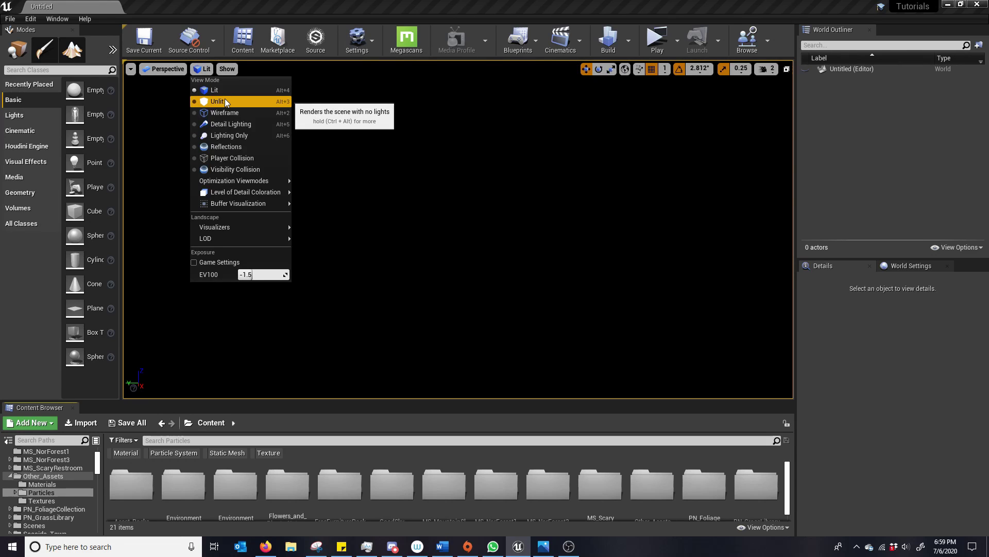
pyautogui.click(201, 70)
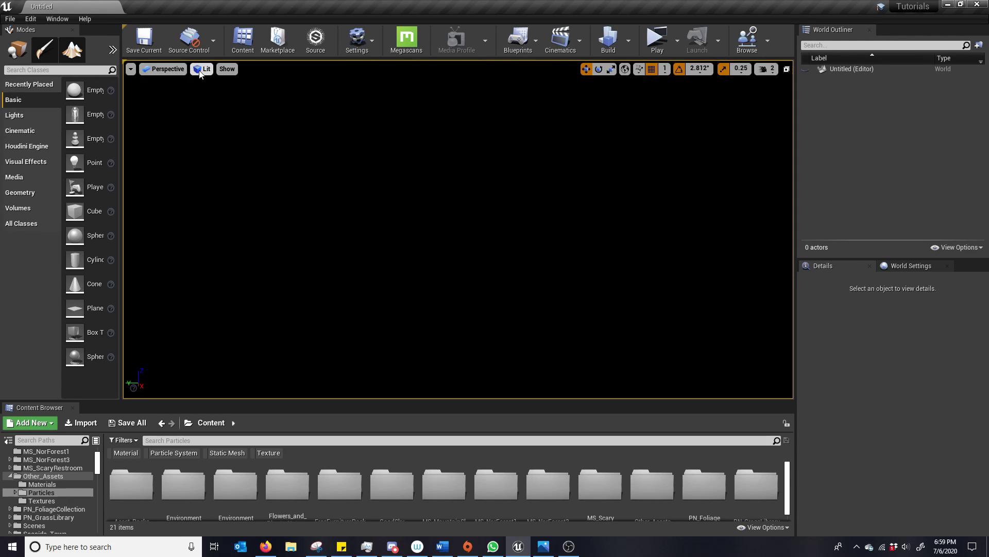
pyautogui.click(201, 71)
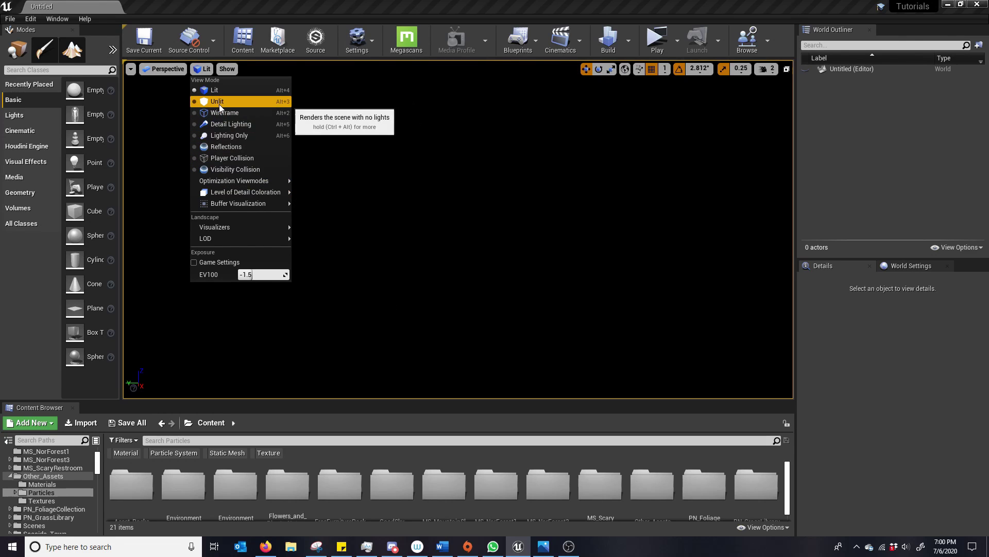
pyautogui.click(218, 103)
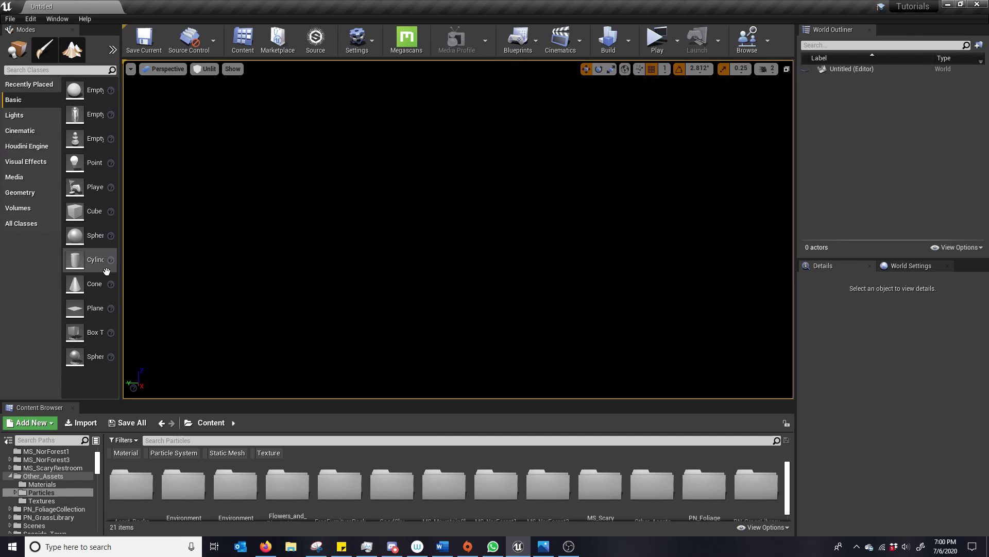
# - Place a basic plane in the empty level and frame it in the viewport
pyautogui.moveTo(90, 307); pyautogui.dragTo(472, 276)
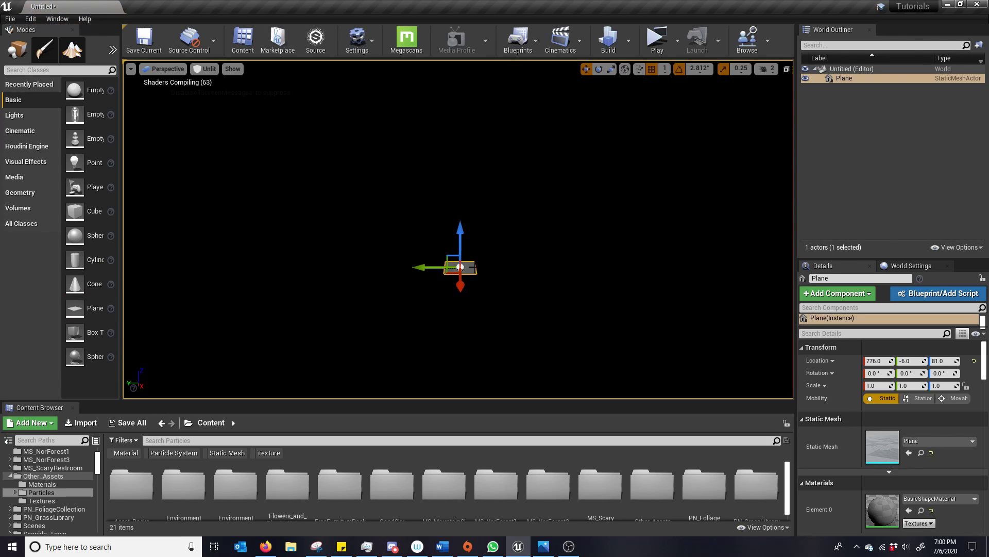
pyautogui.press('f')
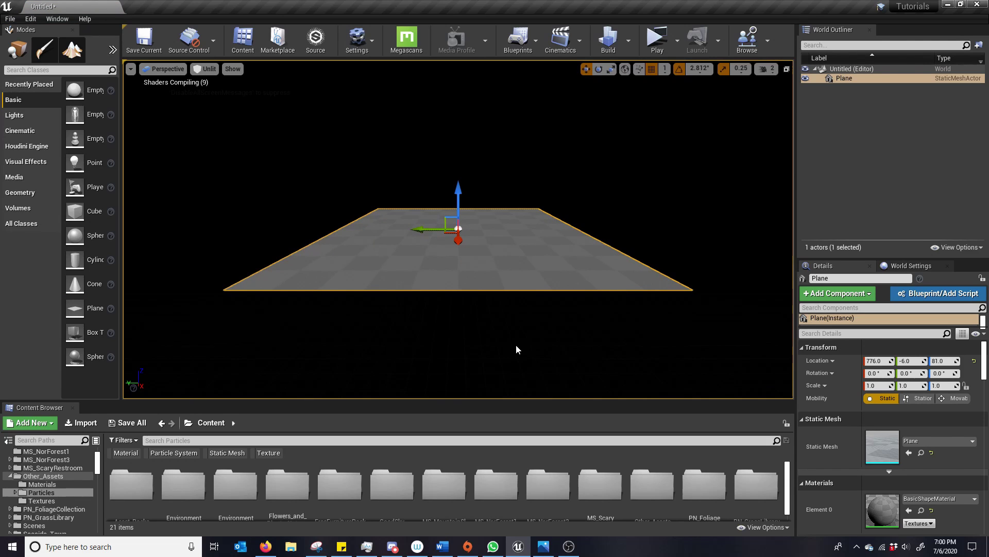
pyautogui.moveTo(516, 348)
pyautogui.keyDown('alt'); pyautogui.mouseDown()
pyautogui.moveTo(516, 284)
pyautogui.moveTo(500, 366)
pyautogui.moveTo(508, 336)
pyautogui.mouseUp(); pyautogui.keyUp('alt')
pyautogui.scroll(-5, 509, 295)
pyautogui.press('f')
pyautogui.moveTo(487, 279)
pyautogui.keyDown('alt'); pyautogui.mouseDown()
pyautogui.moveTo(479, 261)
pyautogui.moveTo(488, 281)
pyautogui.mouseUp(); pyautogui.keyUp('alt')
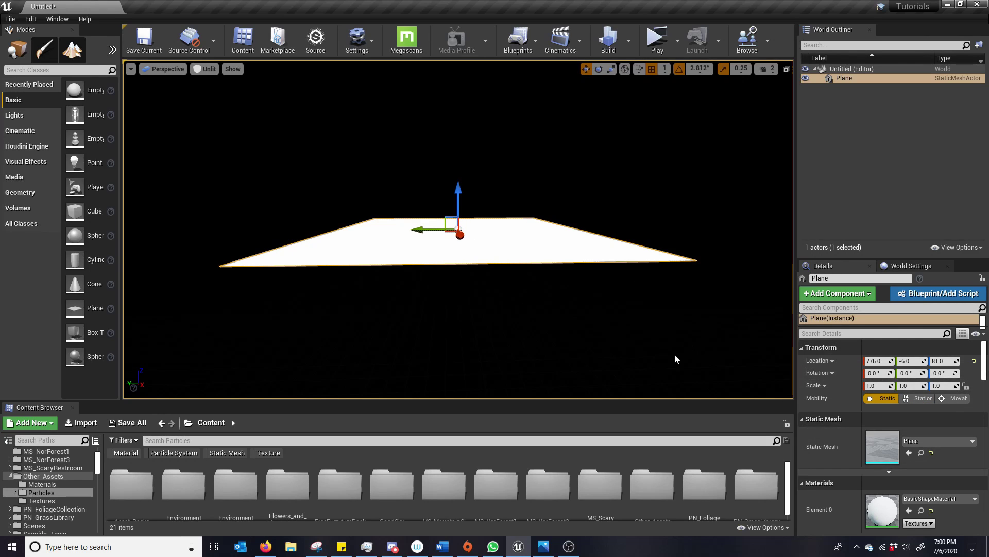
# - Reset the plane's location to the world origin at 0, 0, 0
pyautogui.click(878, 361)
pyautogui.write('0')
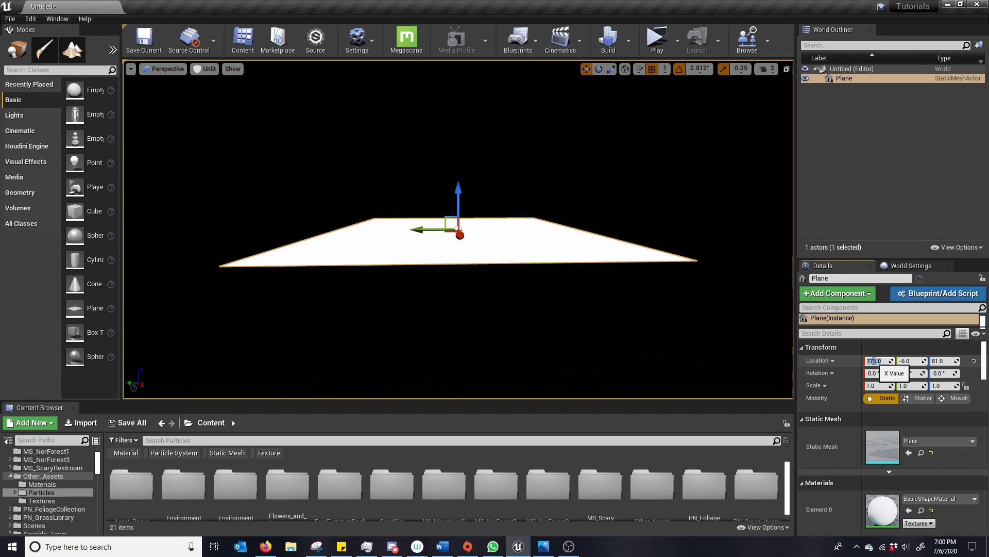
pyautogui.press('Return')
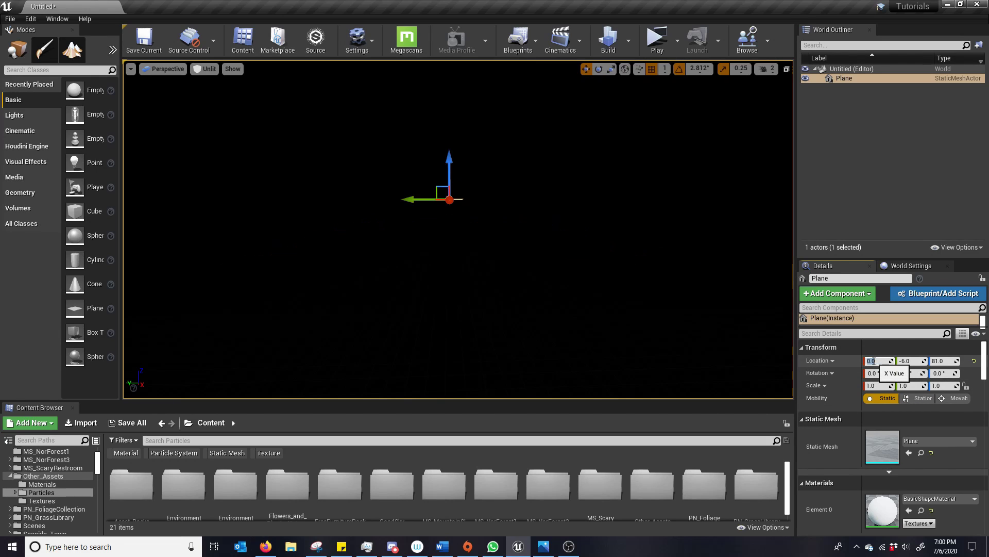
pyautogui.click(910, 361)
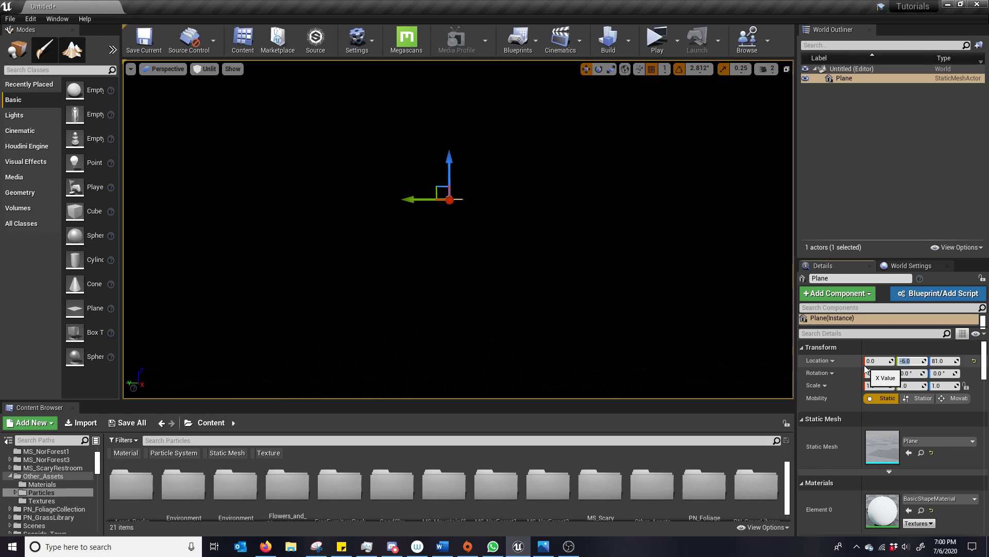
pyautogui.write('0')
pyautogui.press('Return')
pyautogui.click(943, 360)
pyautogui.write('45')
pyautogui.press('Return')
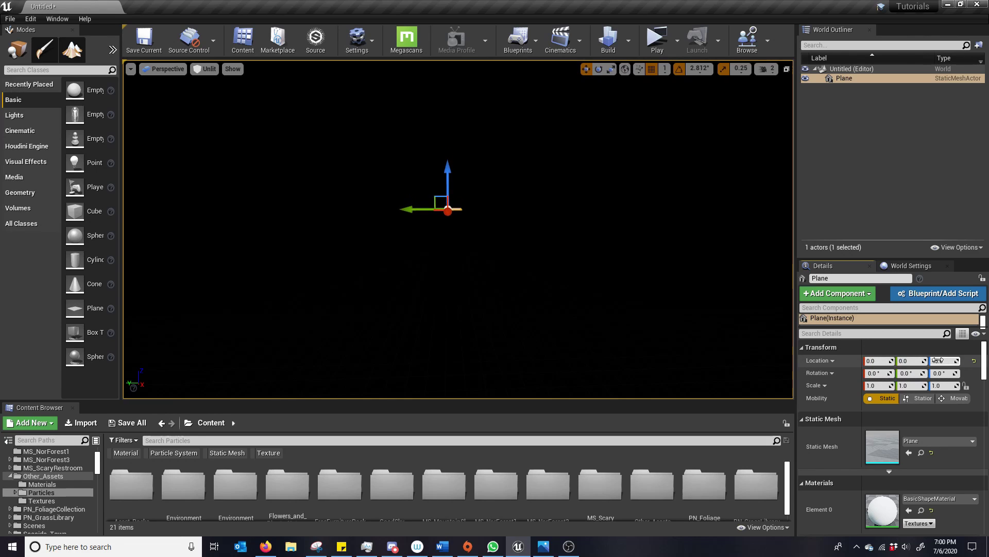
pyautogui.click(973, 361)
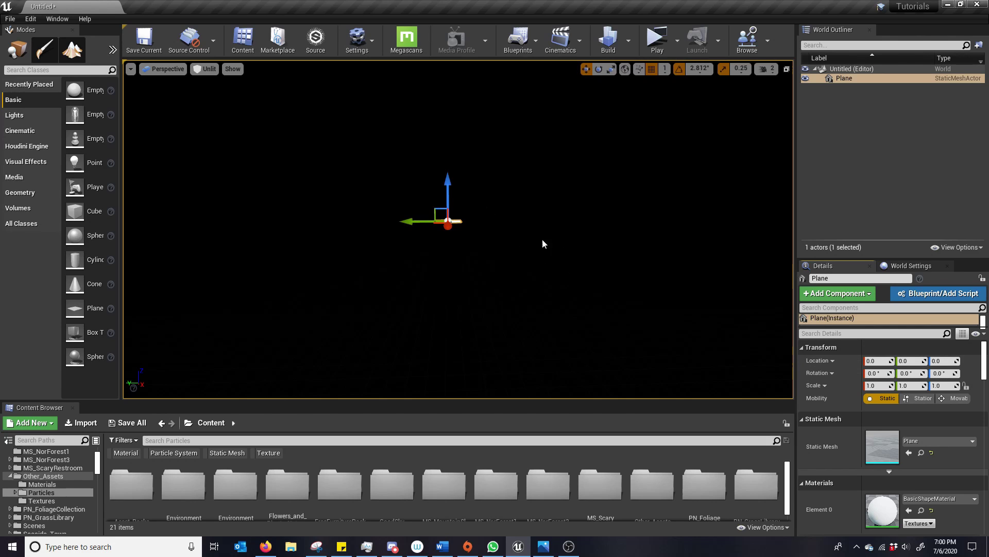
# - Raise the plane slightly along the vertical axis to a Z location of 1.0
pyautogui.press('f')
pyautogui.keyDown('alt'); pyautogui.moveTo(483, 287); pyautogui.dragTo(510, 355); pyautogui.keyUp('alt')
pyautogui.moveTo(458, 228)
pyautogui.keyDown('alt'); pyautogui.mouseDown()
pyautogui.moveTo(456, 219)
pyautogui.moveTo(456, 233)
pyautogui.mouseUp(); pyautogui.keyUp('alt')
pyautogui.keyDown('alt'); pyautogui.moveTo(532, 277); pyautogui.dragTo(590, 291, button='right'); pyautogui.keyUp('alt')
pyautogui.keyDown('alt'); pyautogui.moveTo(532, 277); pyautogui.dragTo(534, 286); pyautogui.keyUp('alt')
pyautogui.moveTo(478, 249)
pyautogui.keyDown('alt'); pyautogui.mouseDown()
pyautogui.moveTo(470, 247)
pyautogui.moveTo(478, 249)
pyautogui.mouseUp(); pyautogui.keyUp('alt')
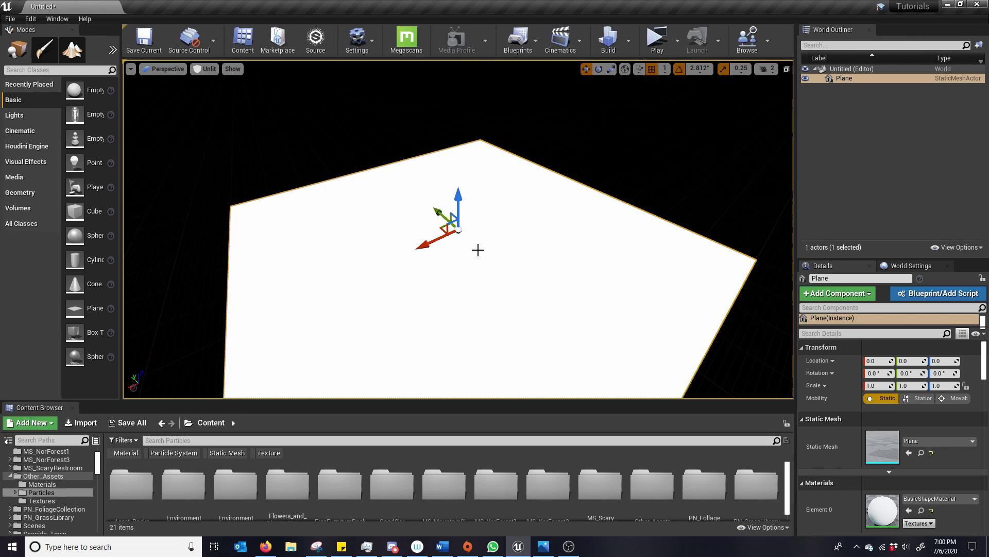
pyautogui.moveTo(539, 269)
pyautogui.keyDown('alt'); pyautogui.mouseDown()
pyautogui.moveTo(521, 269)
pyautogui.moveTo(542, 279)
pyautogui.mouseUp(); pyautogui.keyUp('alt')
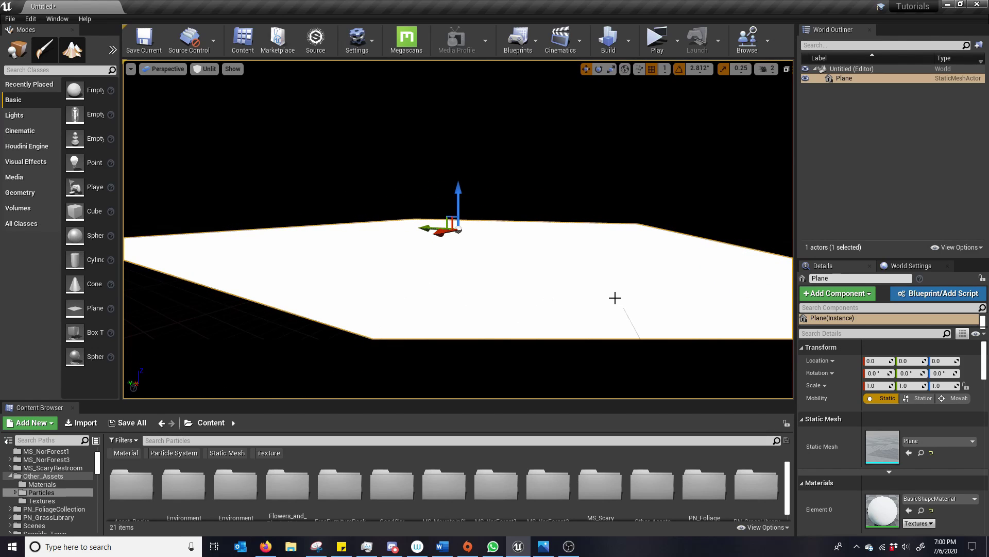
pyautogui.keyDown('alt'); pyautogui.moveTo(614, 297); pyautogui.dragTo(637, 303); pyautogui.keyUp('alt')
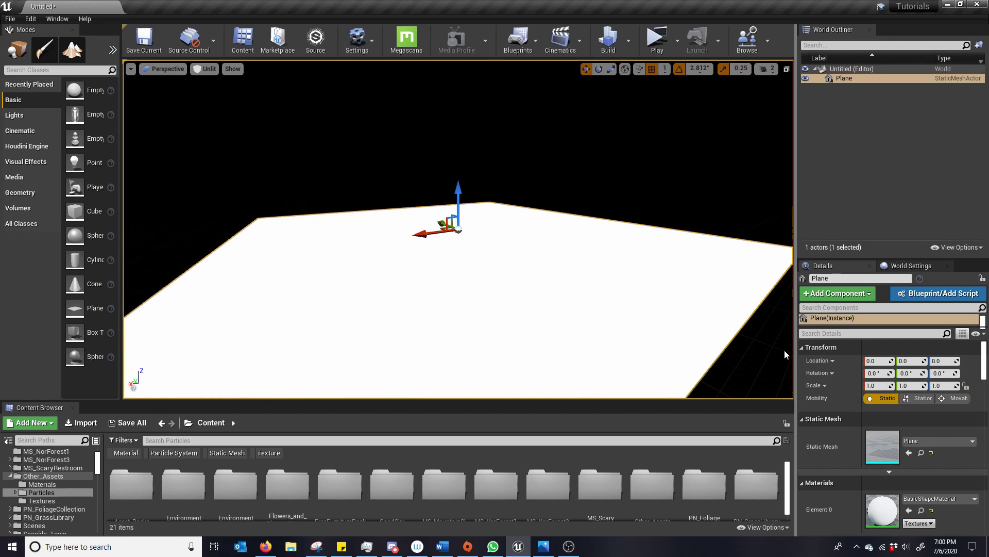
pyautogui.moveTo(459, 195); pyautogui.dragTo(463, 192)
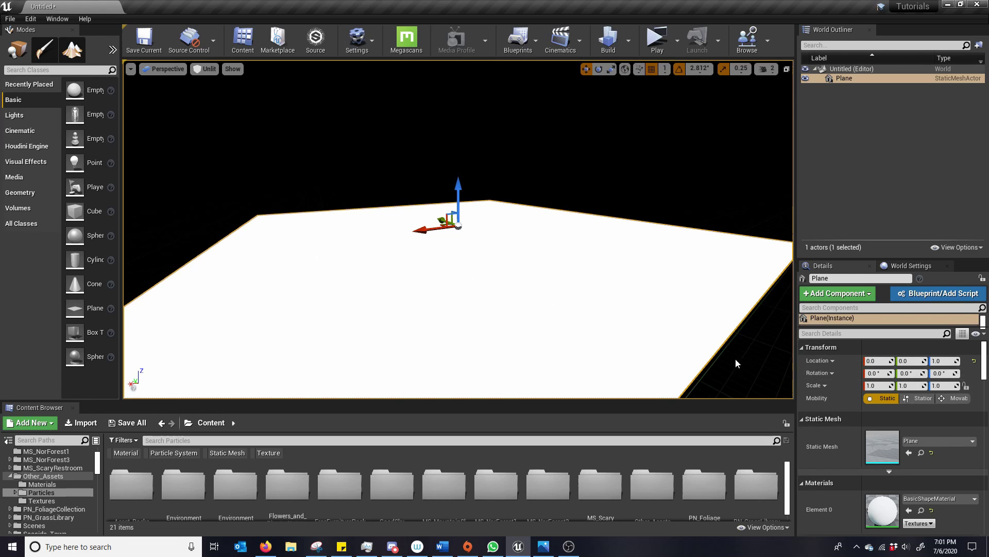
# - Place a basic cube in the level and reset its location to 0, 0, 0
pyautogui.moveTo(389, 269)
pyautogui.keyDown('alt'); pyautogui.mouseDown()
pyautogui.moveTo(515, 315)
pyautogui.moveTo(428, 329)
pyautogui.moveTo(382, 261)
pyautogui.mouseUp(); pyautogui.keyUp('alt')
pyautogui.moveTo(78, 215); pyautogui.dragTo(390, 165)
pyautogui.scroll(-6, 415, 281)
pyautogui.scroll(2, 415, 278)
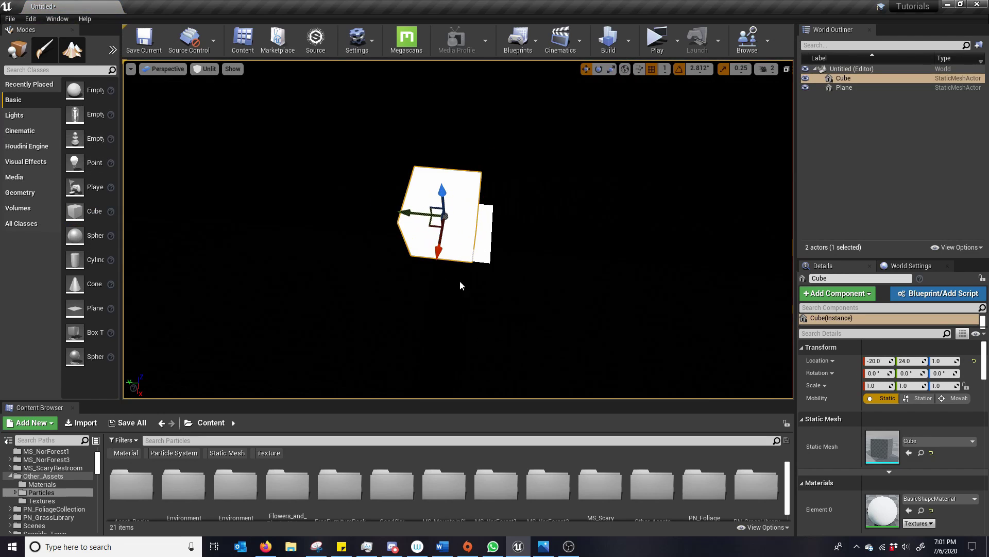
pyautogui.keyDown('alt'); pyautogui.moveTo(466, 282); pyautogui.dragTo(422, 253); pyautogui.keyUp('alt')
pyautogui.click(974, 361)
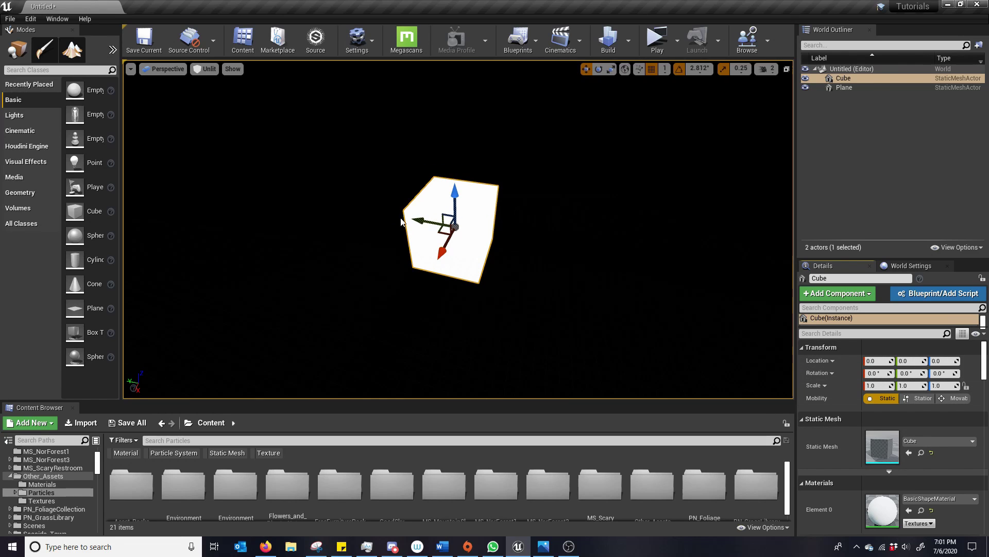
# - Scale up the plane uniformly so it extends well beyond the cube as a ground surface
pyautogui.click(865, 87)
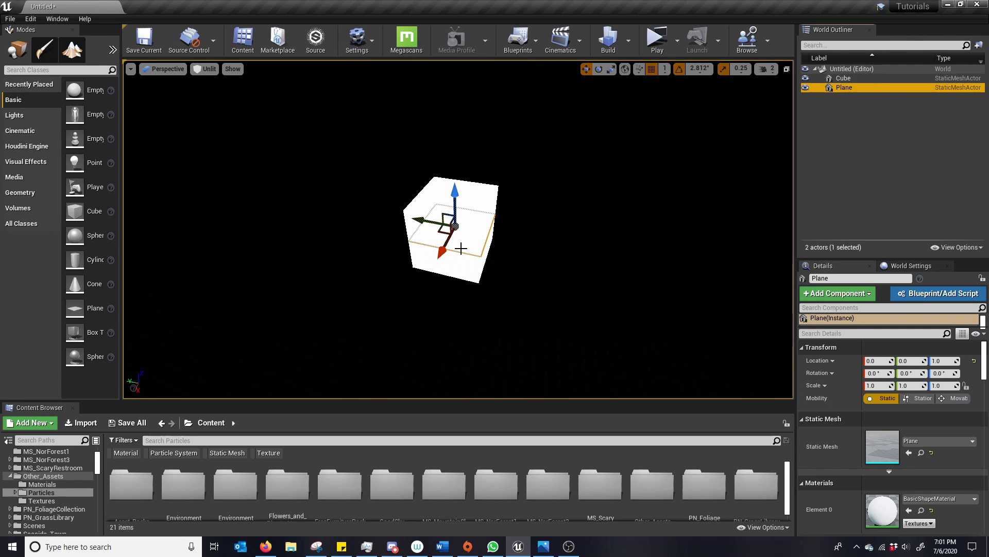
pyautogui.press('r')
pyautogui.moveTo(457, 227); pyautogui.dragTo(457, 182)
# - Raise the cube above the plane to a Z location of 53
pyautogui.click(844, 78)
pyautogui.press('w')
pyautogui.press('f')
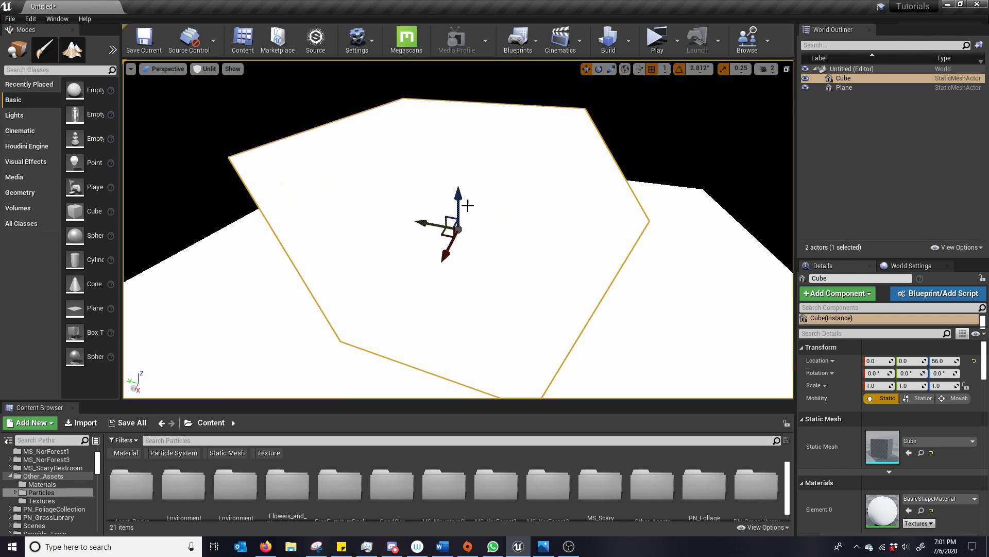
pyautogui.keyDown('alt'); pyautogui.moveTo(541, 230); pyautogui.dragTo(515, 181); pyautogui.keyUp('alt')
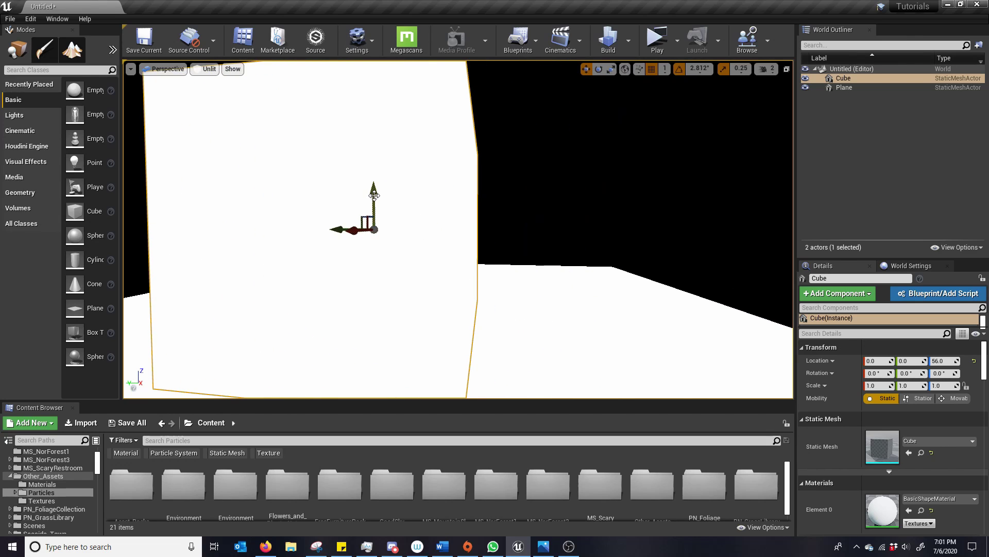
pyautogui.moveTo(374, 195); pyautogui.dragTo(374, 202)
# - Scale the cube uniformly to 0.5 and snap it down onto the plane
pyautogui.keyDown('alt'); pyautogui.moveTo(500, 265); pyautogui.dragTo(562, 272); pyautogui.keyUp('alt')
pyautogui.press('r')
pyautogui.moveTo(373, 236); pyautogui.dragTo(380, 239)
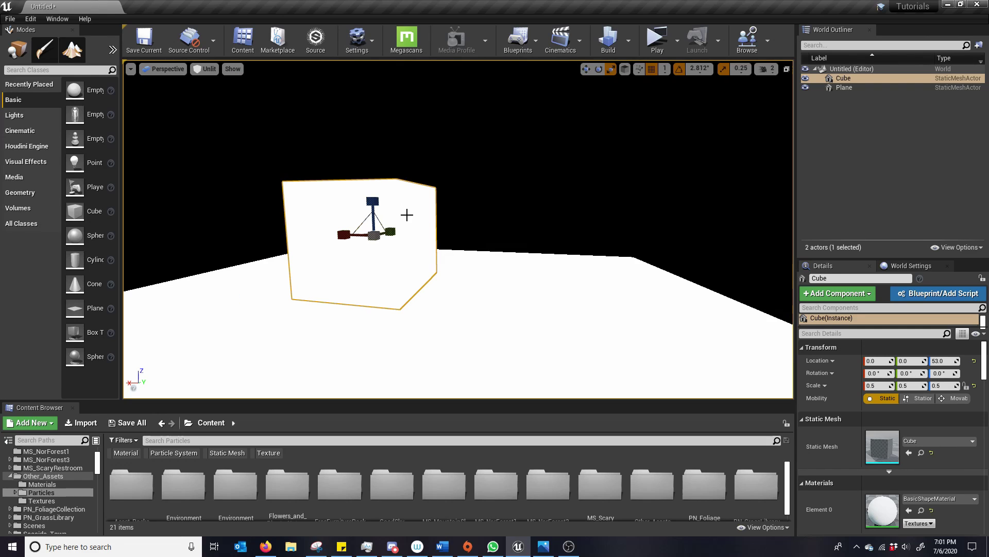
pyautogui.press('End')
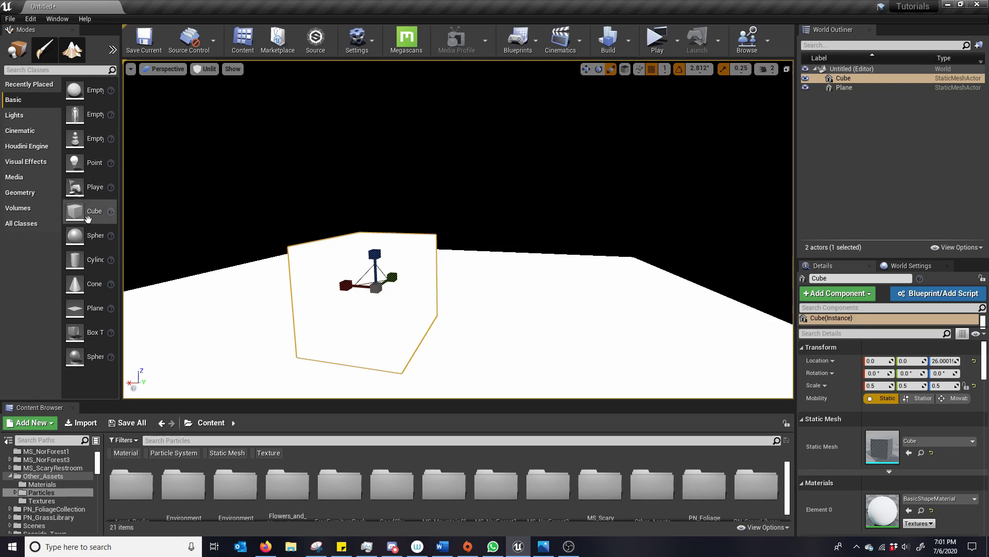
# - Place a second cube at about -40, 111, 42 on the plane and scale it uniformly to 0.75
pyautogui.moveTo(75, 211); pyautogui.dragTo(497, 232)
pyautogui.keyDown('alt'); pyautogui.moveTo(608, 237); pyautogui.dragTo(299, 220); pyautogui.keyUp('alt')
pyautogui.press('w')
pyautogui.keyDown('alt'); pyautogui.moveTo(557, 276); pyautogui.dragTo(454, 278); pyautogui.keyUp('alt')
pyautogui.press('r')
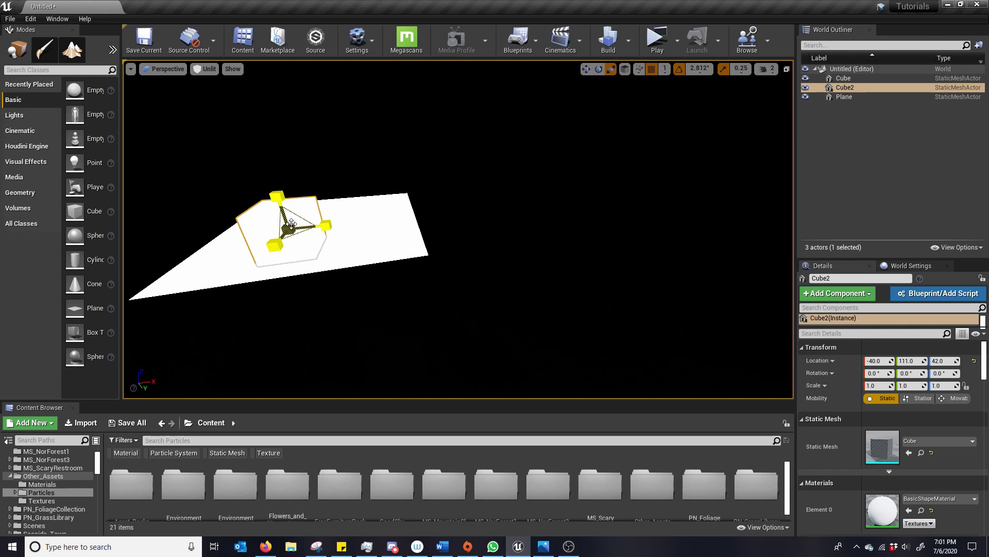
pyautogui.moveTo(287, 229); pyautogui.dragTo(266, 166)
# - Snap the second cube down onto the plane's surface and deselect it
pyautogui.press('w')
pyautogui.keyDown('alt'); pyautogui.moveTo(506, 219); pyautogui.dragTo(341, 202); pyautogui.keyUp('alt')
pyautogui.press('End')
pyautogui.moveTo(554, 218); pyautogui.dragTo(533, 287, button='right')
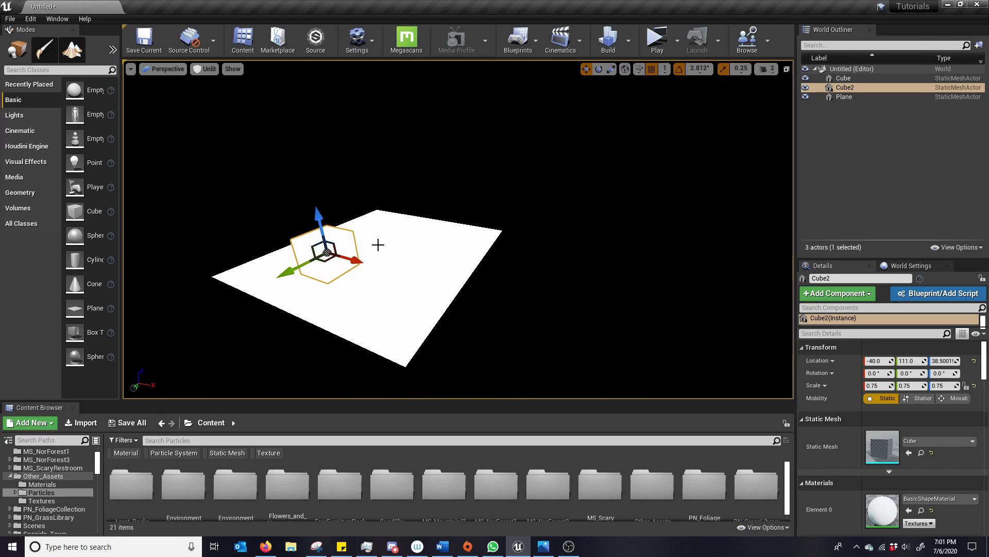
pyautogui.moveTo(556, 316); pyautogui.dragTo(558, 316, button='right')
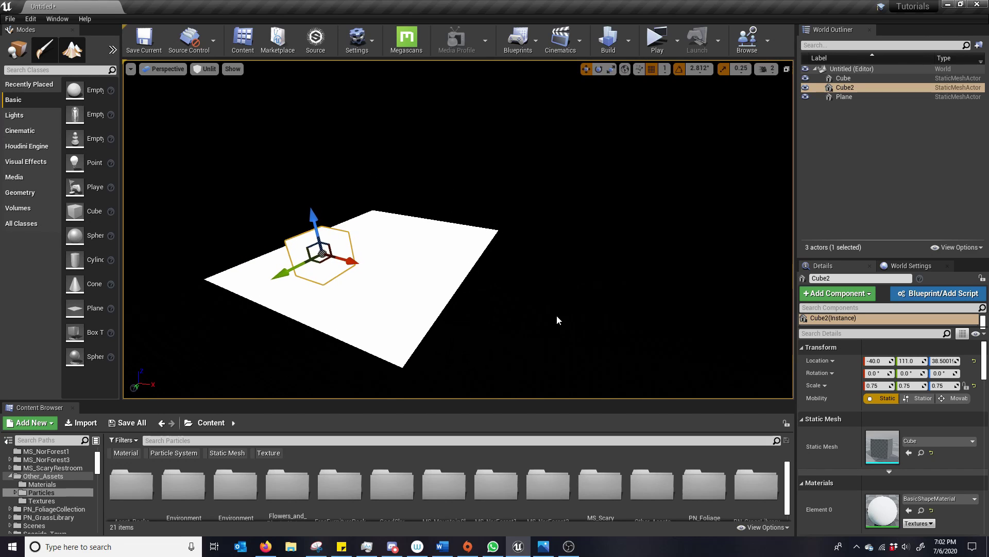
pyautogui.press('Escape')
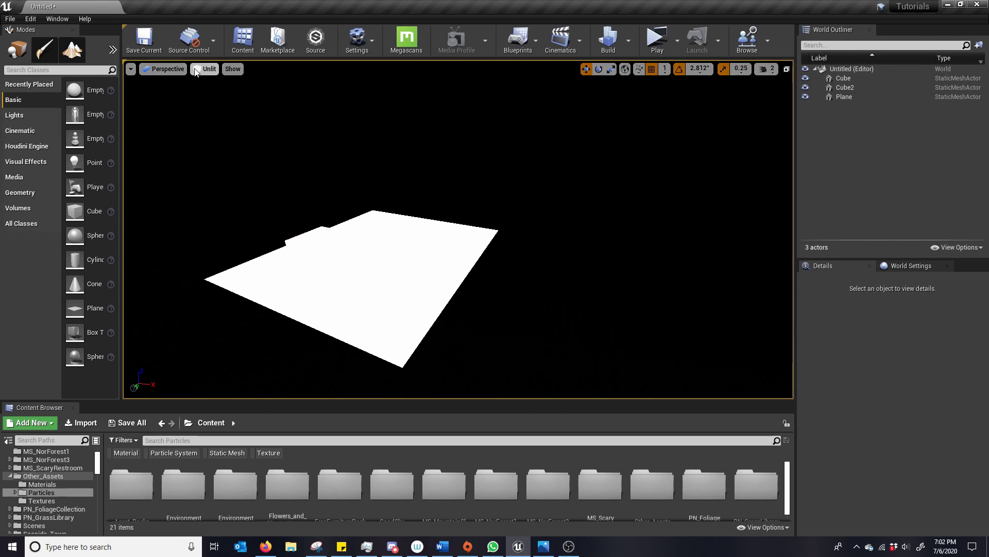
pyautogui.click(230, 69)
pyautogui.click(227, 74)
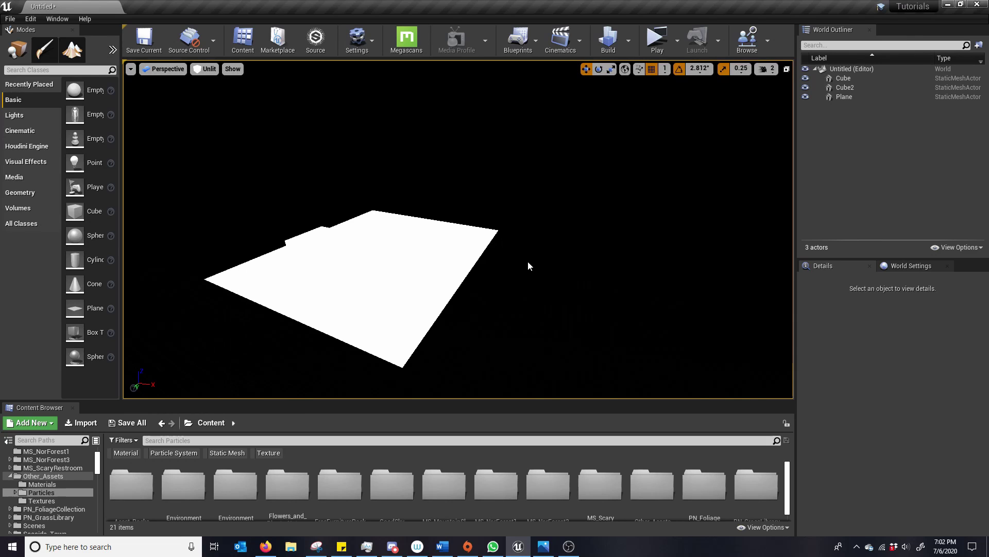
# - Place a point light above the plane near the cubes, at about -7, 13, 101
pyautogui.moveTo(528, 261); pyautogui.dragTo(553, 241, button='right')
pyautogui.click(19, 114)
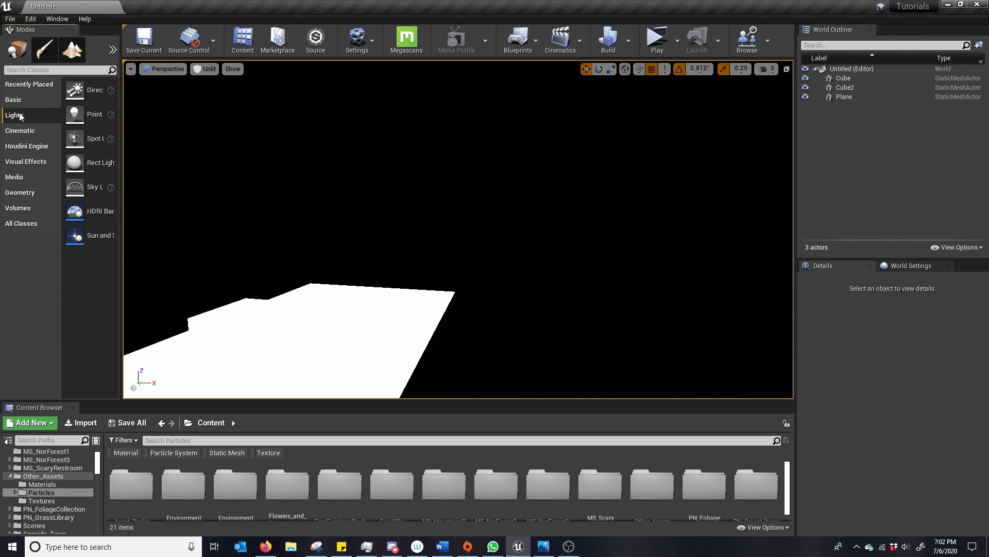
pyautogui.moveTo(75, 114); pyautogui.dragTo(311, 280)
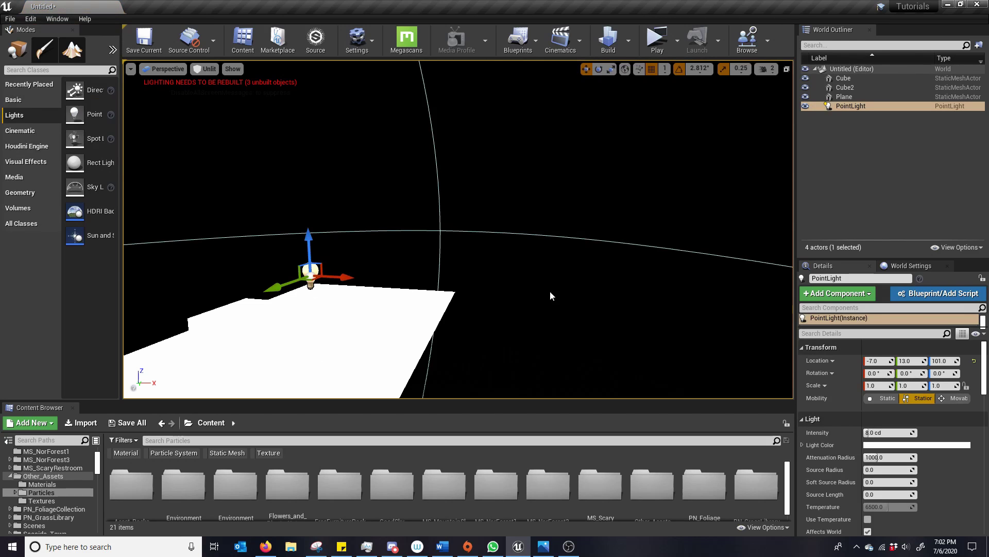
pyautogui.keyDown('alt'); pyautogui.moveTo(567, 293); pyautogui.dragTo(423, 273); pyautogui.keyUp('alt')
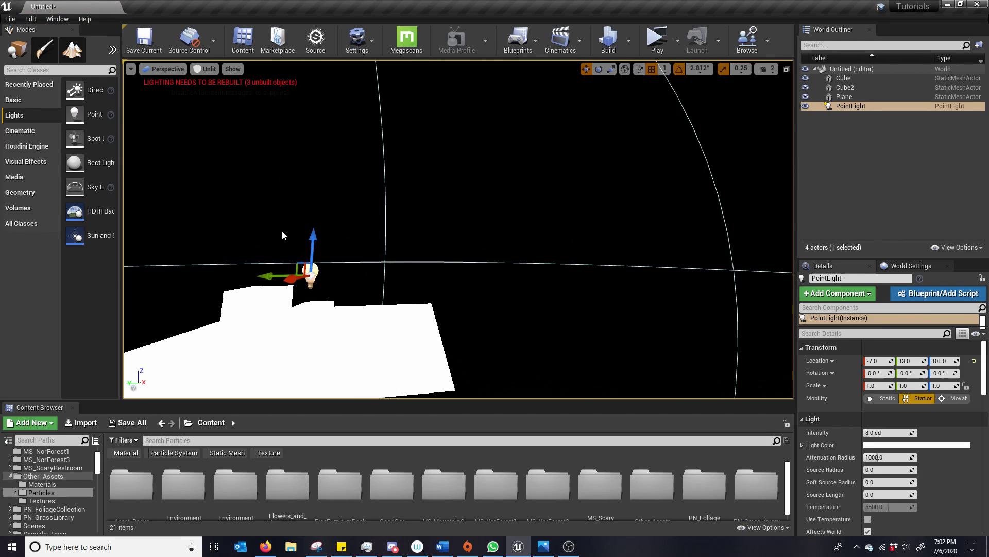
# - Switch the viewport shading from Unlit to Lit and view the cubes and their shadows under the point light
pyautogui.click(207, 70)
pyautogui.click(217, 88)
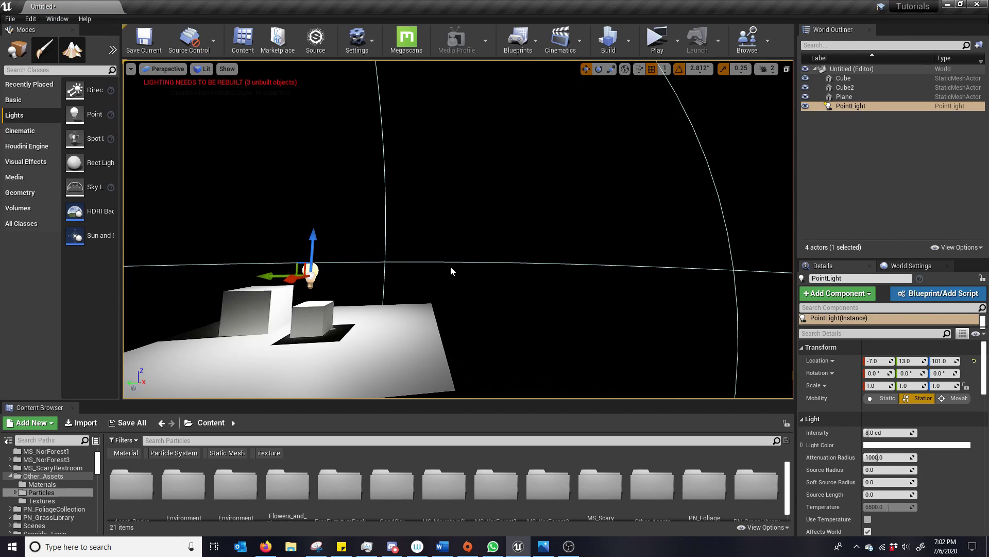
pyautogui.keyDown('alt'); pyautogui.moveTo(450, 266); pyautogui.dragTo(479, 276); pyautogui.keyUp('alt')
pyautogui.moveTo(421, 268); pyautogui.dragTo(421, 269, button='right')
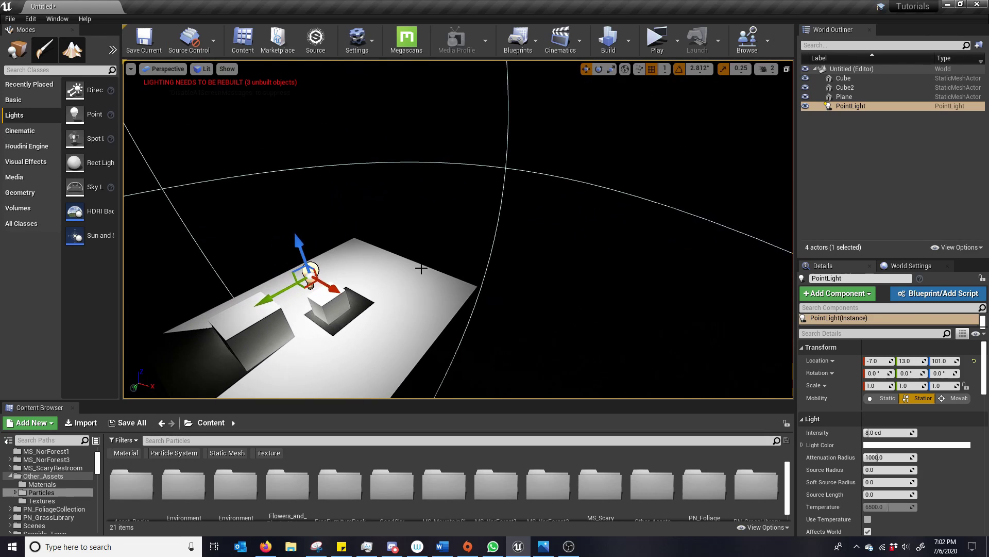
# - Duplicate the floor plane along X to about -323 and rotate the copy roughly upright about the Y axis
pyautogui.click(393, 278)
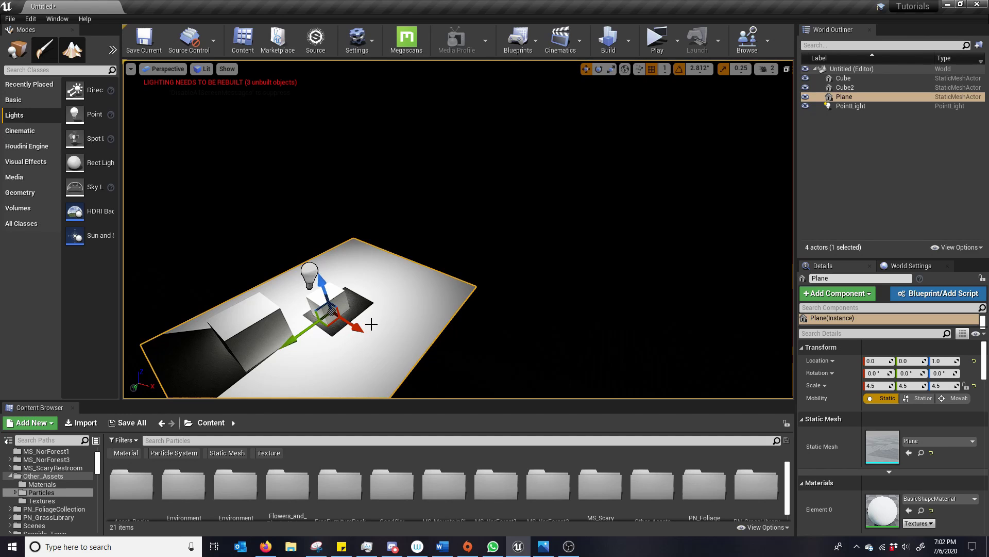
pyautogui.moveTo(439, 335); pyautogui.dragTo(438, 336, button='right')
pyautogui.keyDown('alt'); pyautogui.moveTo(368, 316); pyautogui.dragTo(196, 329); pyautogui.keyUp('alt')
pyautogui.press('e')
pyautogui.moveTo(254, 298); pyautogui.dragTo(251, 293)
pyautogui.hotkey('ctrl', 'z')
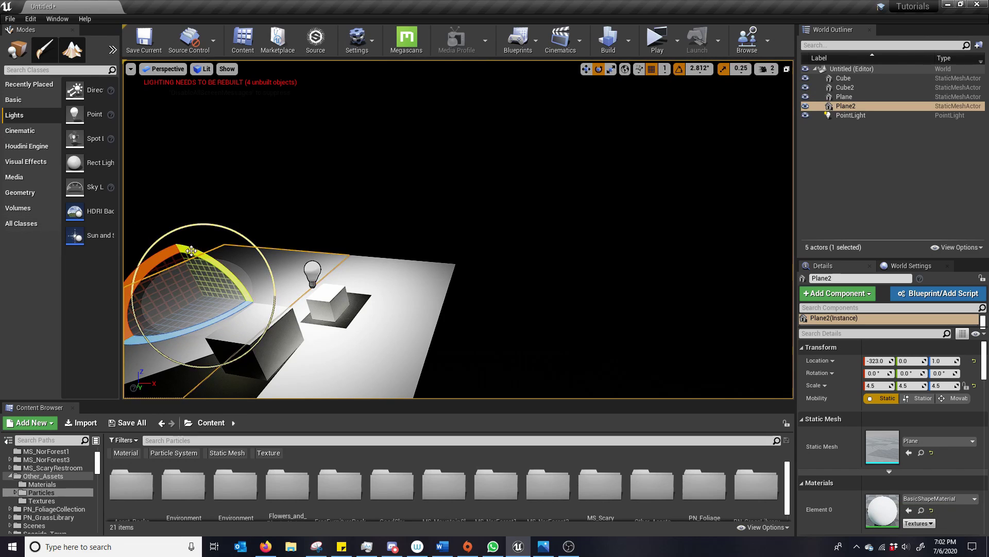
pyautogui.moveTo(206, 252); pyautogui.dragTo(235, 356)
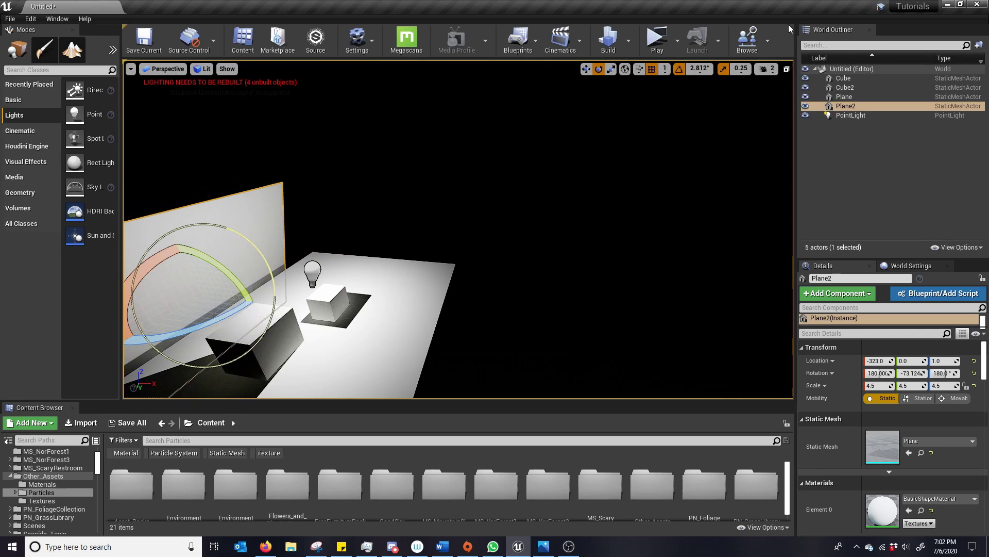
# - Set the rotation snap to 10° and rotate the duplicated plane to about -97° around the Y axis
pyautogui.click(701, 68)
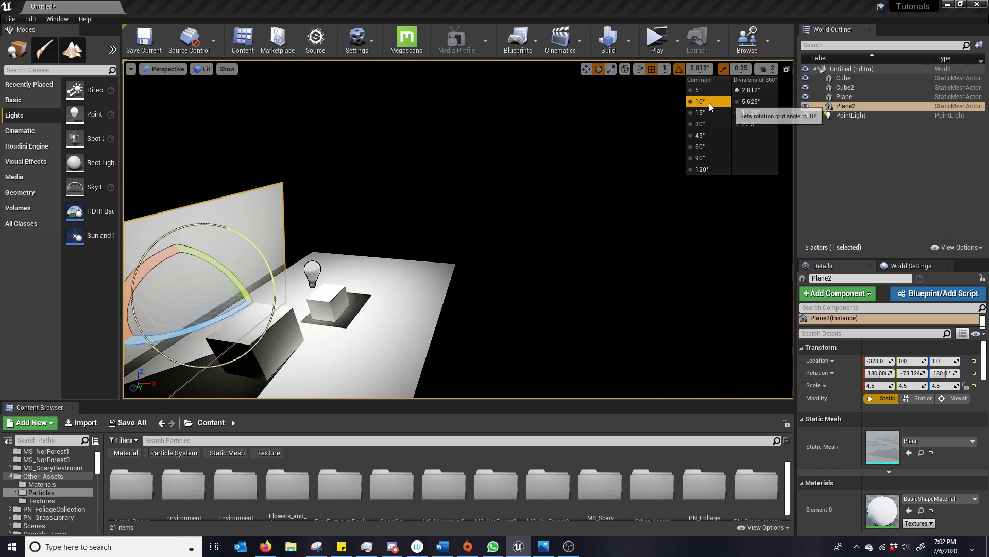
pyautogui.click(709, 102)
pyautogui.moveTo(212, 267); pyautogui.dragTo(458, 299)
pyautogui.click(704, 68)
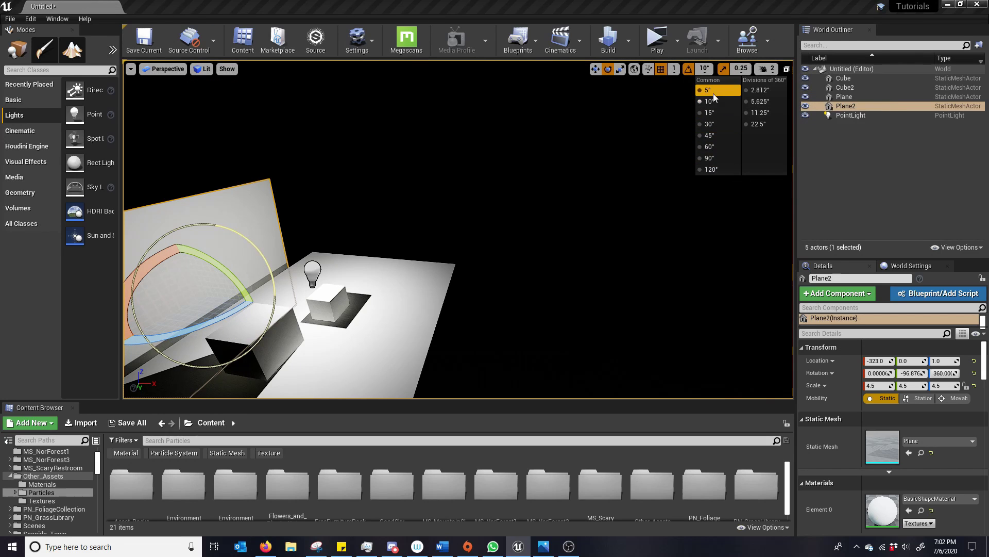
pyautogui.click(464, 201)
pyautogui.moveTo(335, 285); pyautogui.dragTo(359, 327, button='right')
pyautogui.click(236, 292)
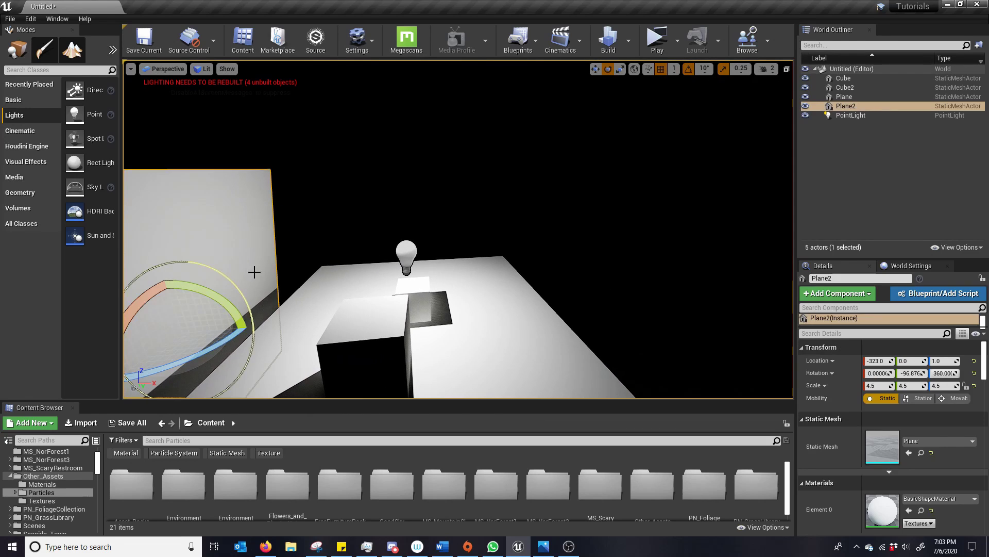
# - Move the upright plane to about -204, 0, 164 so it stands behind the cubes as a back wall
pyautogui.press('w')
pyautogui.moveTo(221, 332); pyautogui.dragTo(300, 351)
pyautogui.moveTo(256, 302); pyautogui.dragTo(296, 217)
pyautogui.keyDown('alt'); pyautogui.moveTo(428, 300); pyautogui.dragTo(592, 327); pyautogui.keyUp('alt')
pyautogui.scroll(-5, 463, 307)
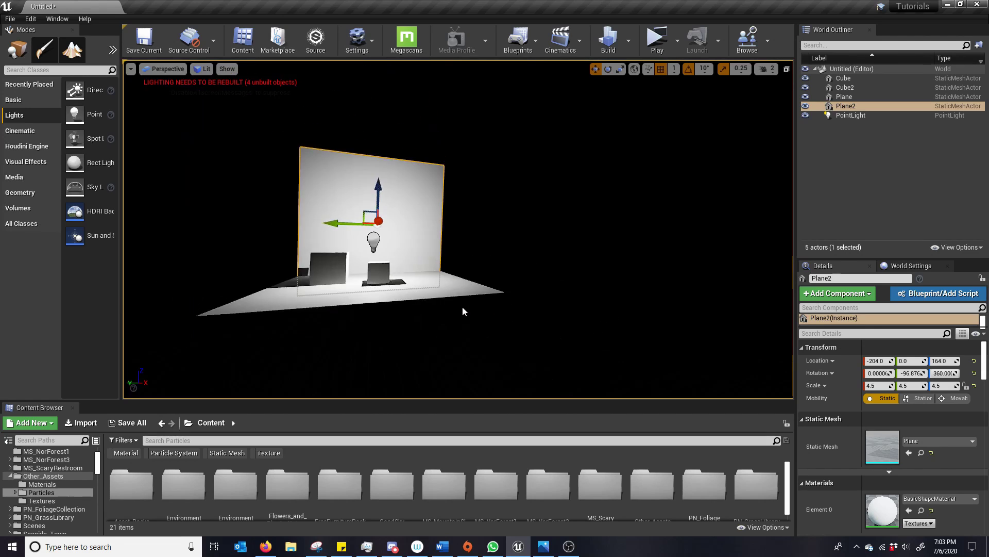
# - Duplicate the floor plane along Y to about 233 and rotate the copy to -90° around the X axis
pyautogui.click(435, 292)
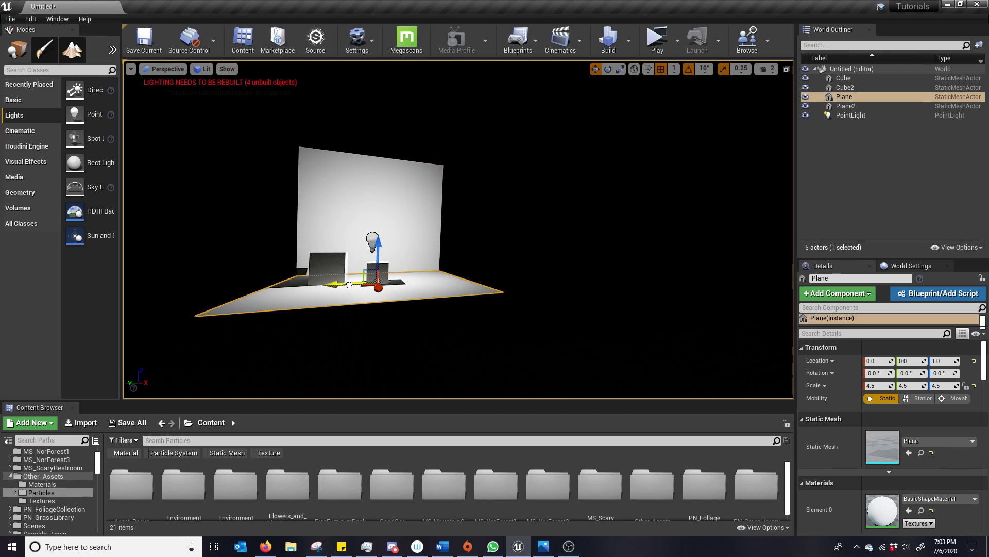
pyautogui.moveTo(348, 284); pyautogui.dragTo(133, 281)
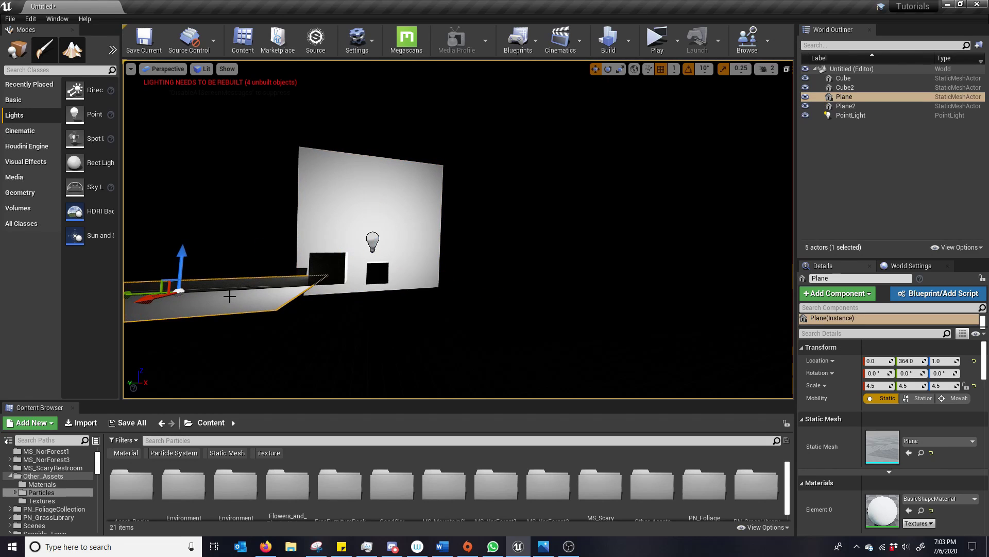
pyautogui.hotkey('ctrl', 'z')
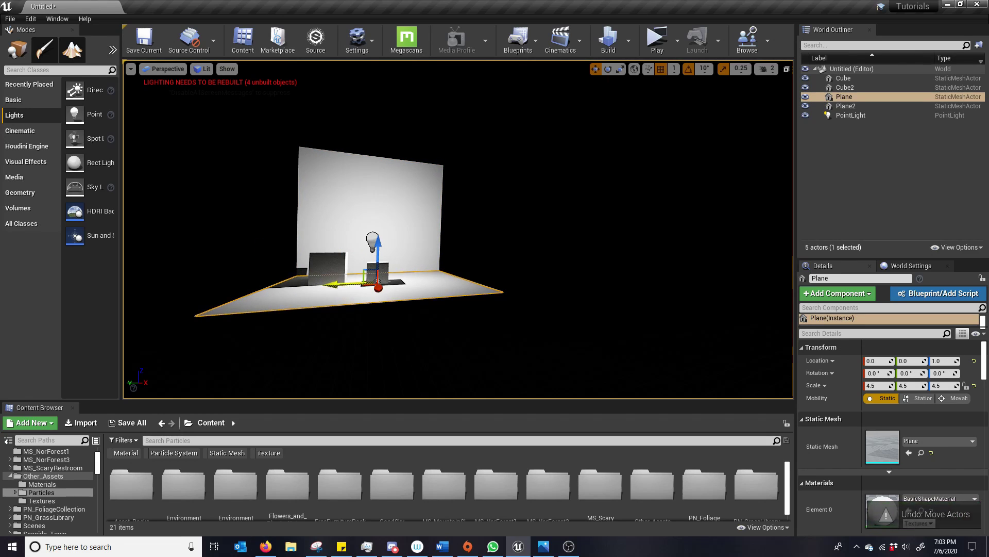
pyautogui.keyDown('alt'); pyautogui.moveTo(338, 285); pyautogui.dragTo(245, 281); pyautogui.keyUp('alt')
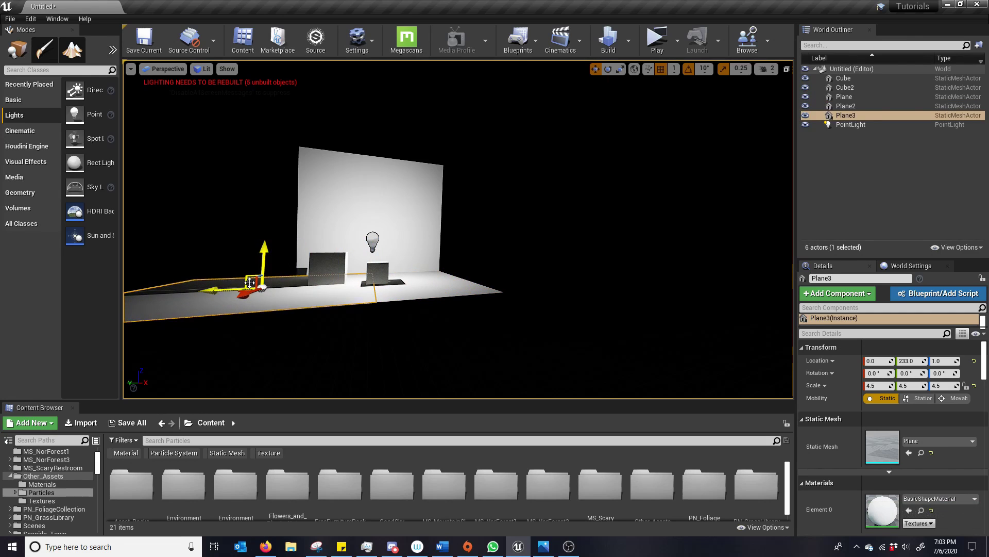
pyautogui.press('e')
pyautogui.moveTo(284, 241); pyautogui.dragTo(324, 286)
# - Move the new side wall to about 0, 218, 171 so it meets the back wall at the floor's edge
pyautogui.press('w')
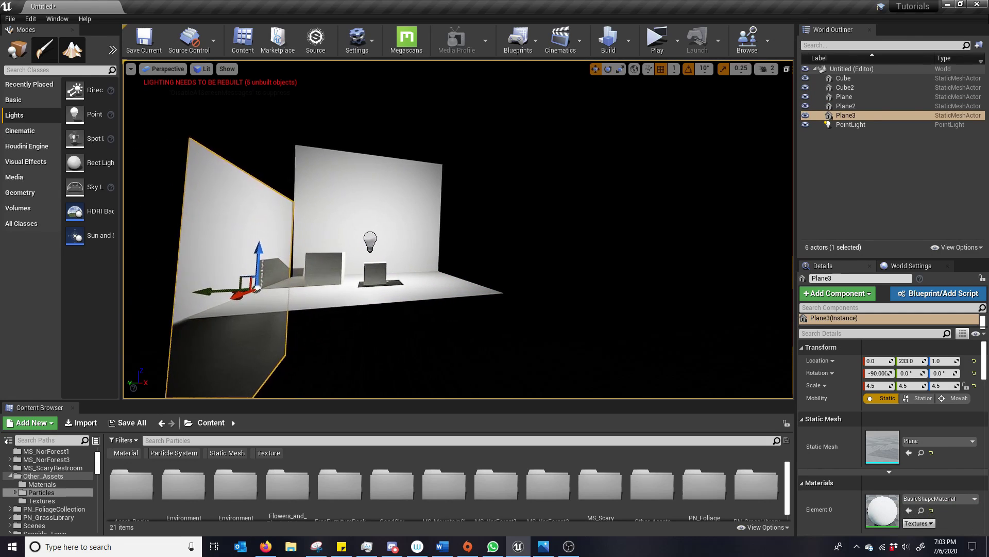
pyautogui.moveTo(262, 236); pyautogui.dragTo(267, 175)
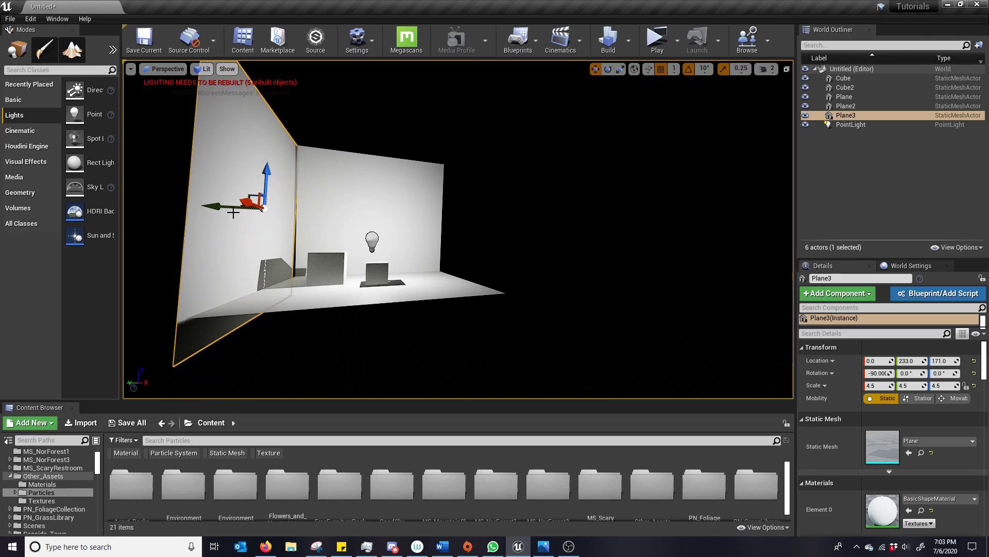
pyautogui.moveTo(226, 206); pyautogui.dragTo(234, 207)
pyautogui.keyDown('alt'); pyautogui.moveTo(451, 227); pyautogui.dragTo(407, 252); pyautogui.keyUp('alt')
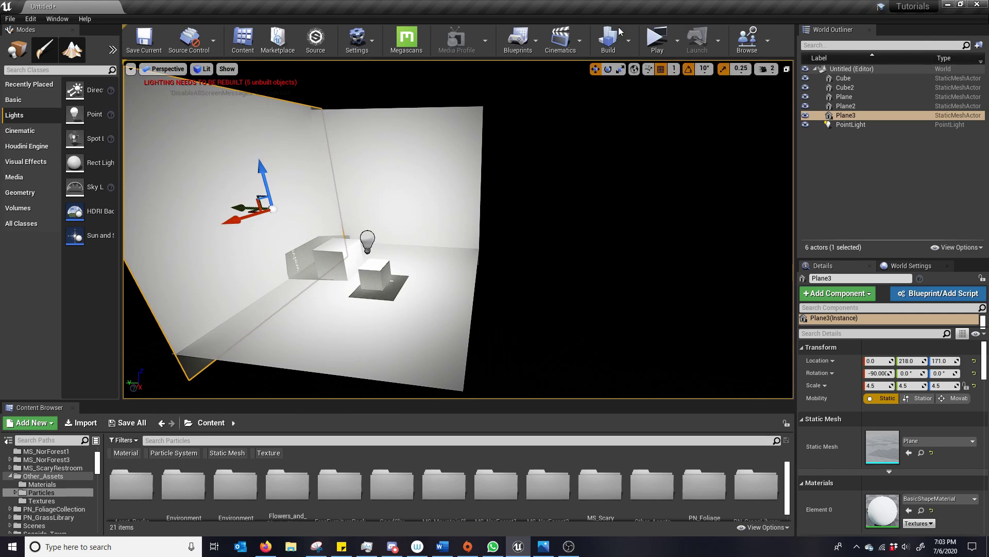